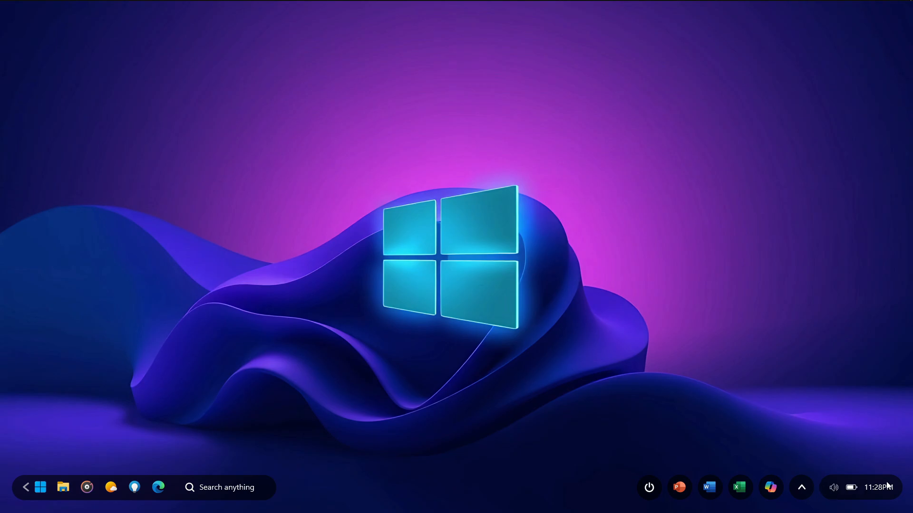
- Preview the themed desktop's quick-settings panel and its custom start menu, including the Photos window opened from it
click(802, 493)
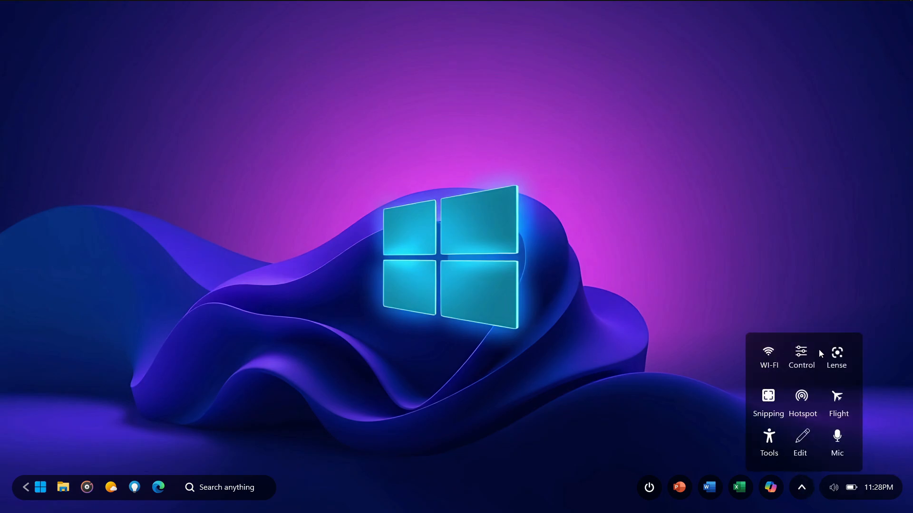
click(802, 491)
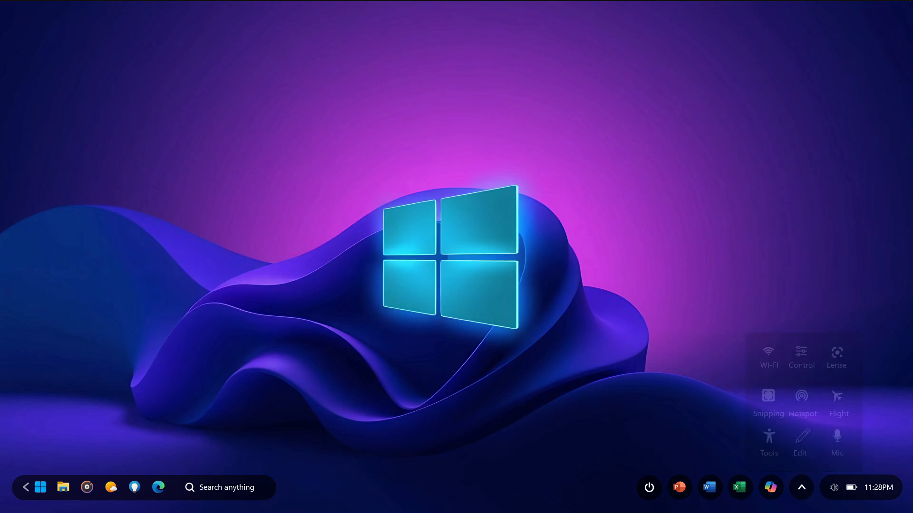
click(37, 488)
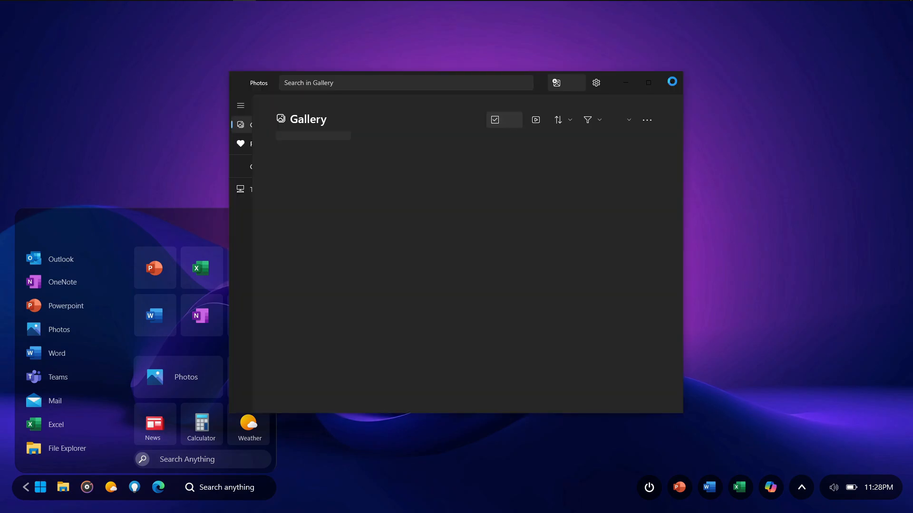
click(672, 81)
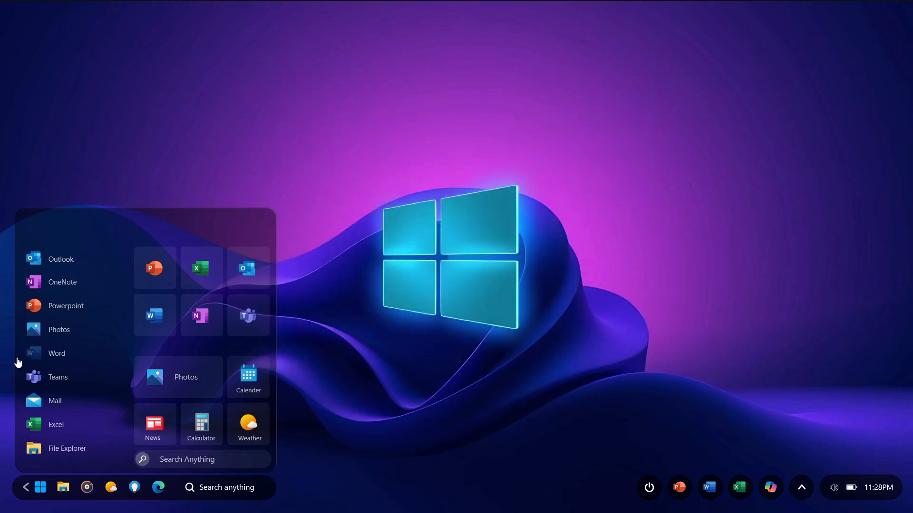
- Test File Explorer from the custom start menu, moving its window before closing it and the menu
click(41, 451)
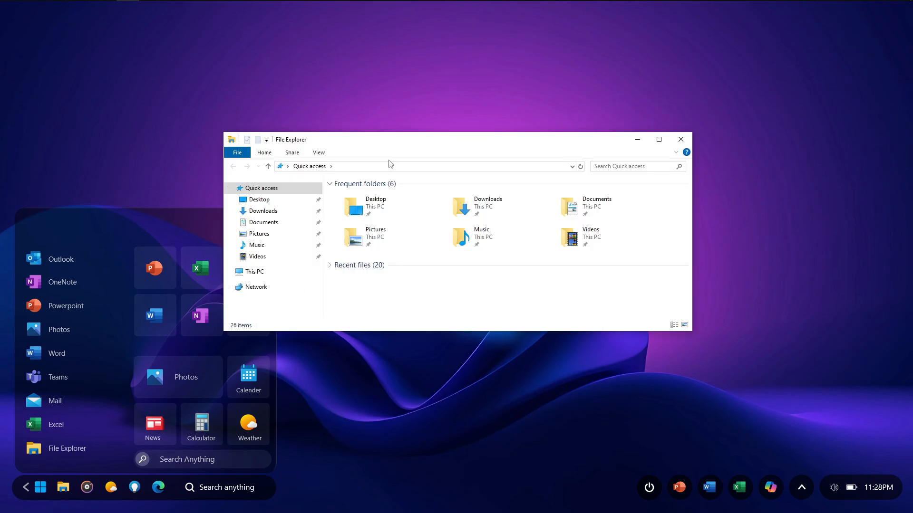
drag(399, 140, 442, 144)
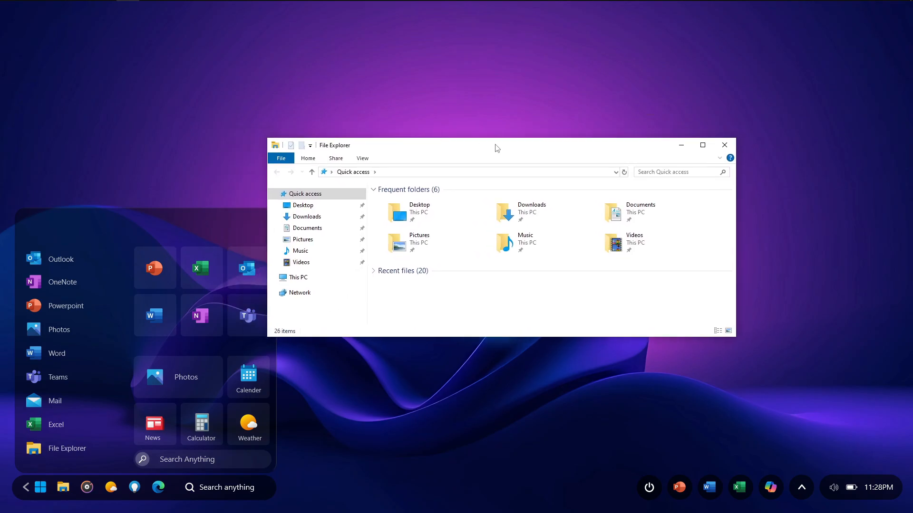
click(724, 143)
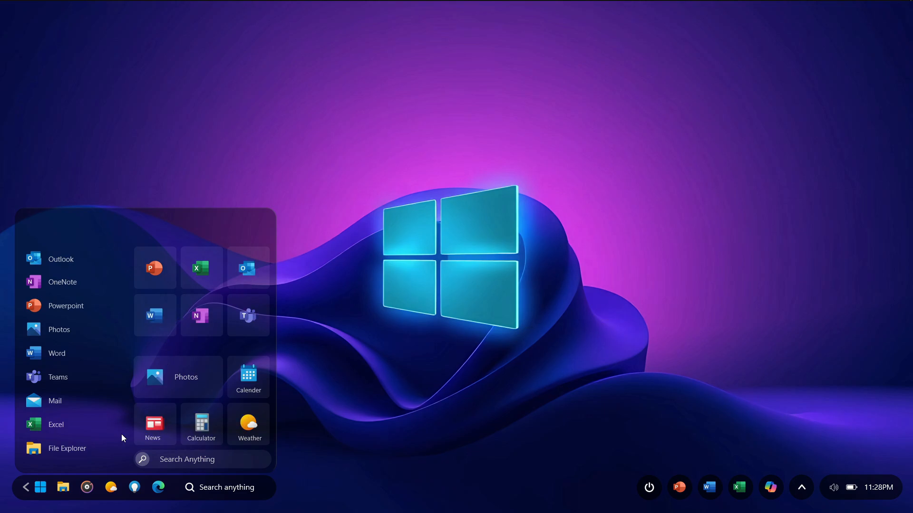
click(42, 487)
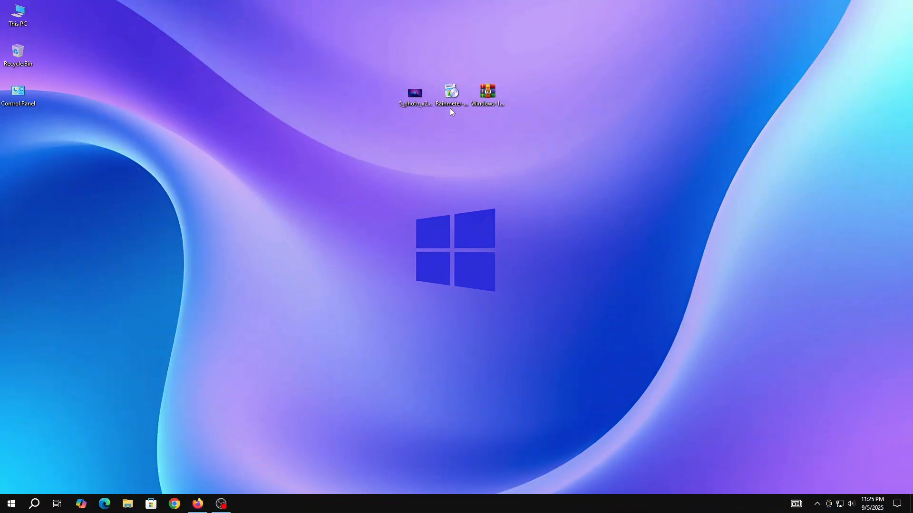
- Install Rainmeter 4.5.23 as administrator in English, with the 64-bit version and launch on startup, and run it
right_click(445, 93)
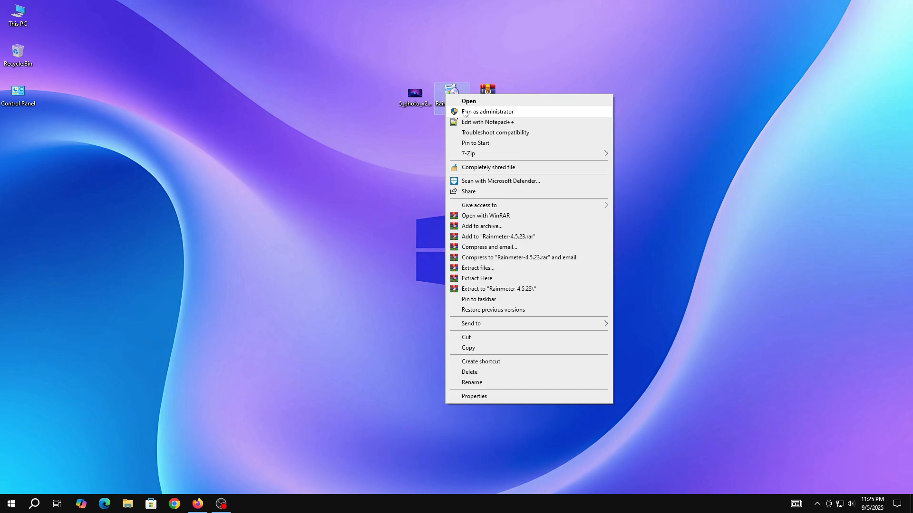
click(467, 112)
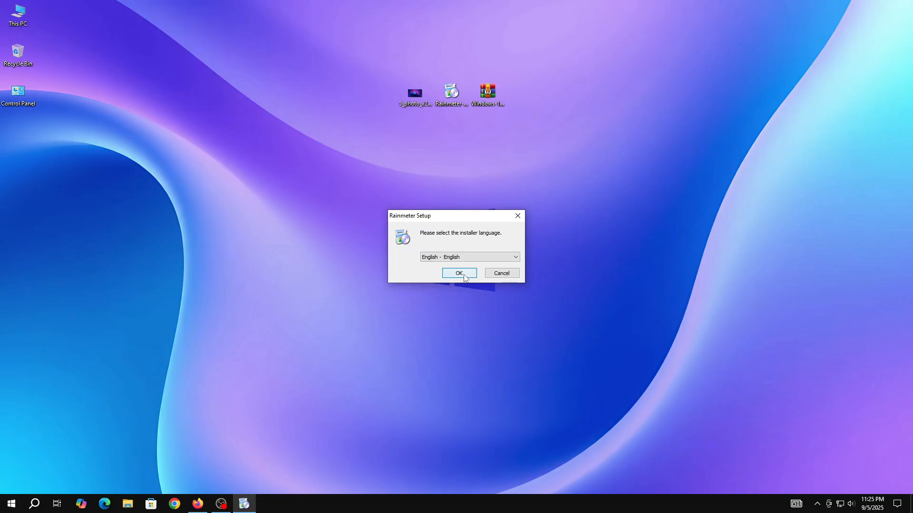
click(464, 277)
click(507, 327)
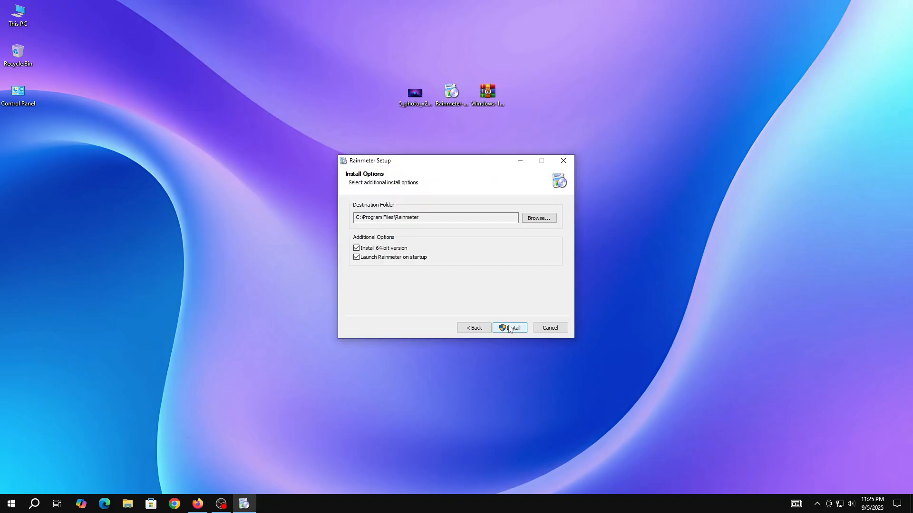
click(511, 328)
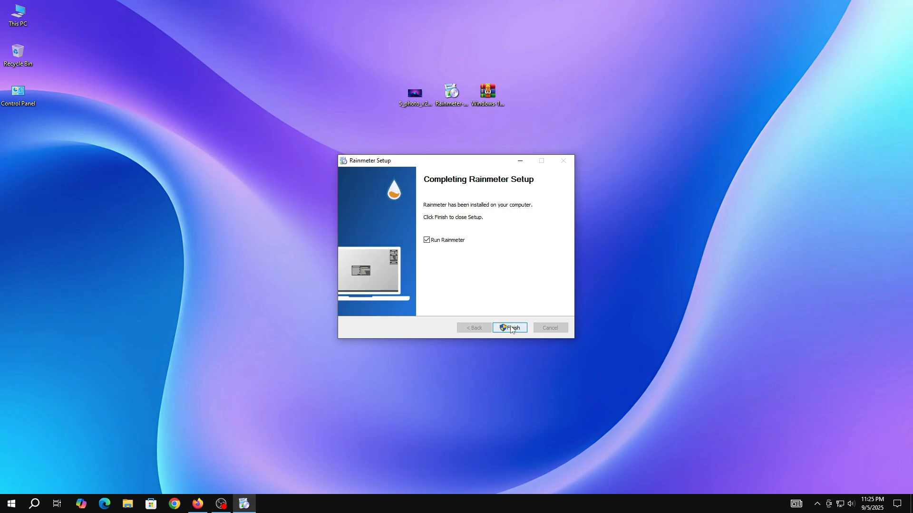
click(510, 328)
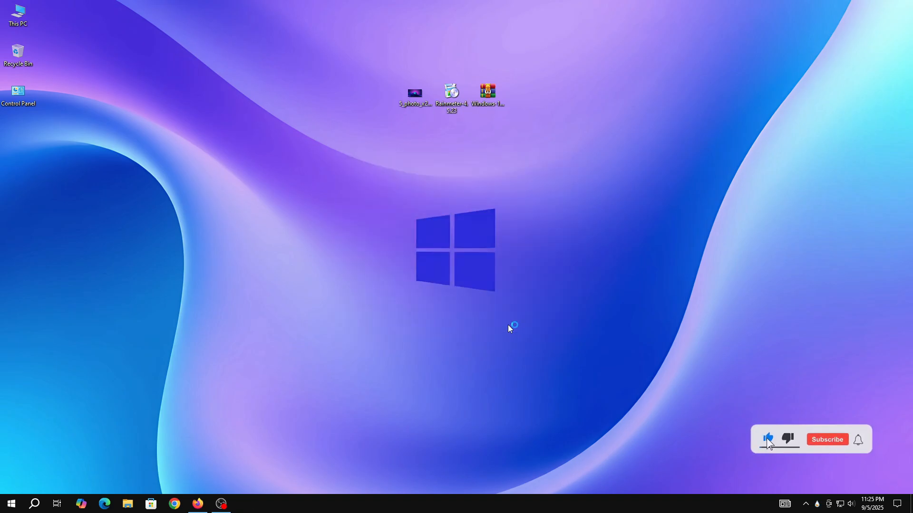
- Unload the default illustro Disk, System and Clock skins from the desktop
right_click(547, 263)
click(583, 372)
right_click(837, 115)
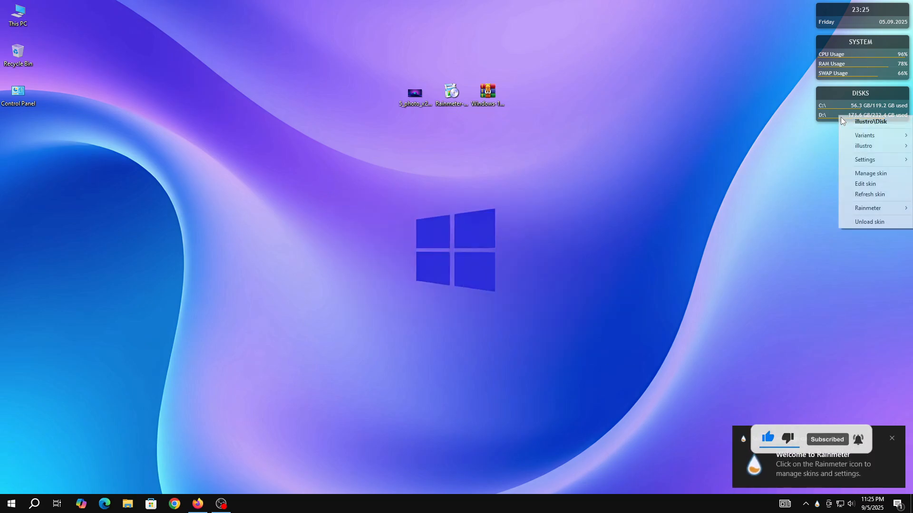
click(862, 222)
right_click(831, 67)
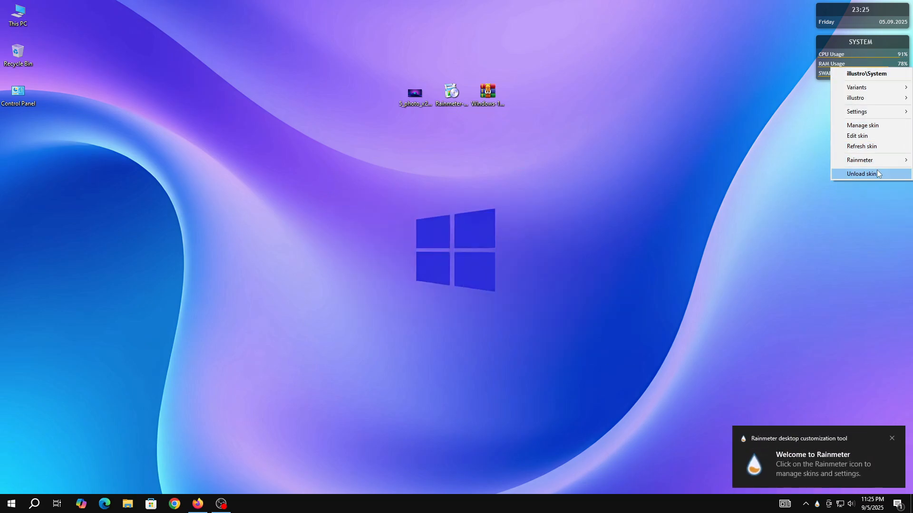
click(876, 170)
right_click(854, 18)
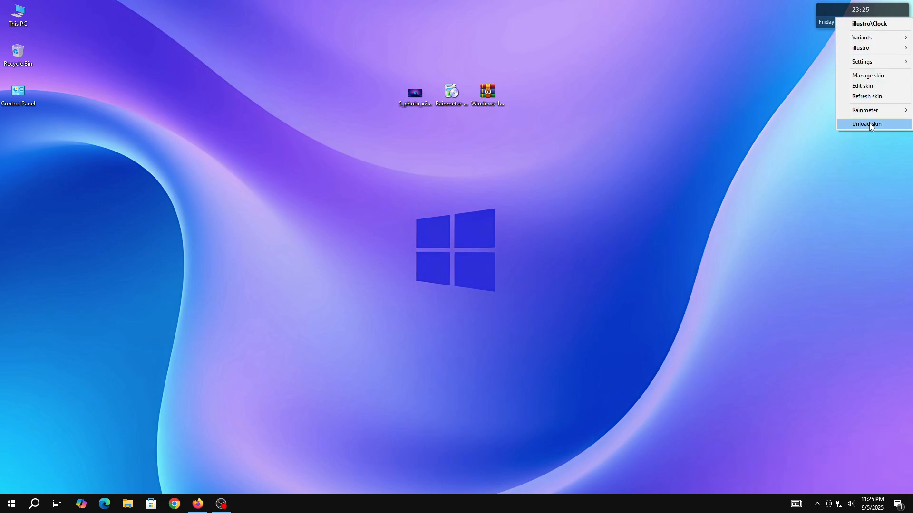
click(869, 124)
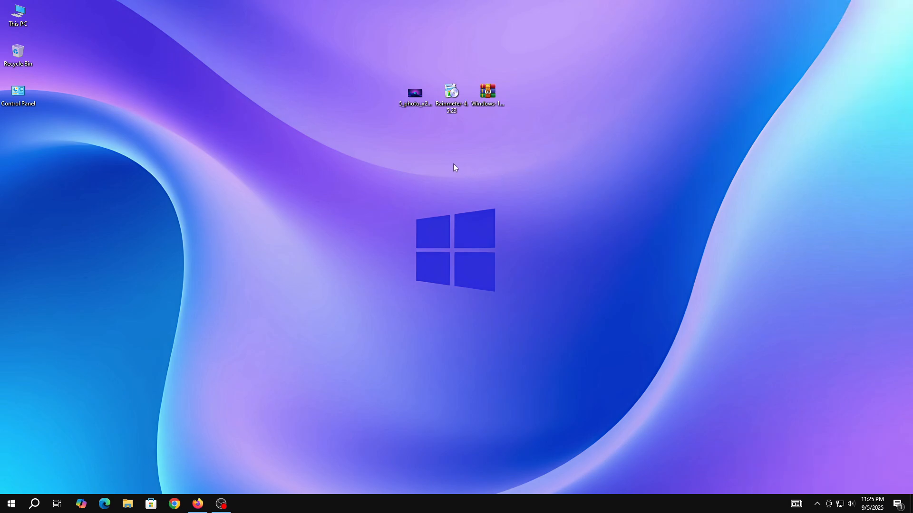
- Set the image 5_photo_x2_3840x2160 as the desktop background
click(411, 102)
right_click(413, 104)
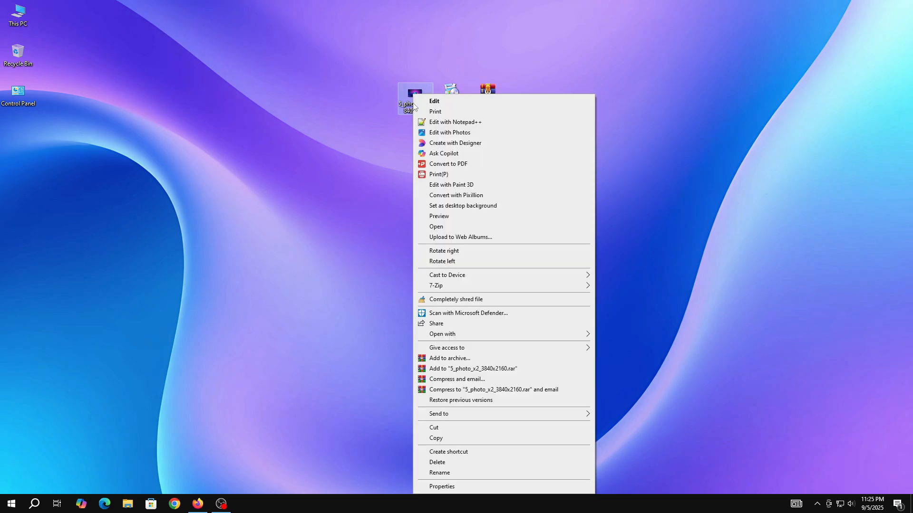
click(454, 206)
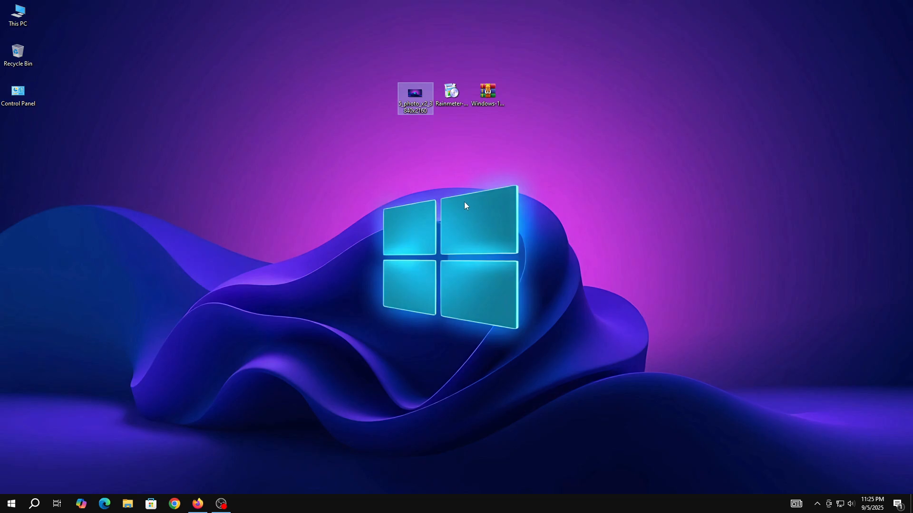
click(464, 193)
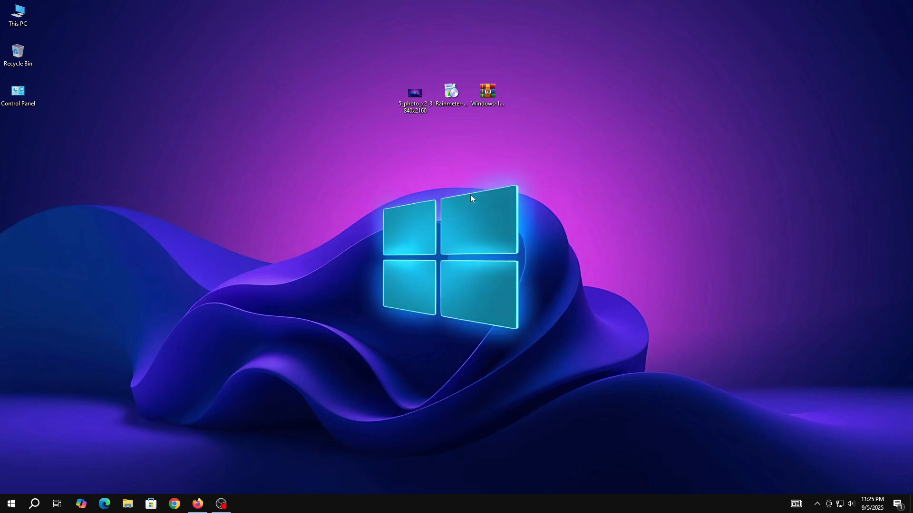
- Extract the Windows-12-Sun-Valley-Rainmeter-Skin archive to a folder of the same name on the desktop
right_click(481, 100)
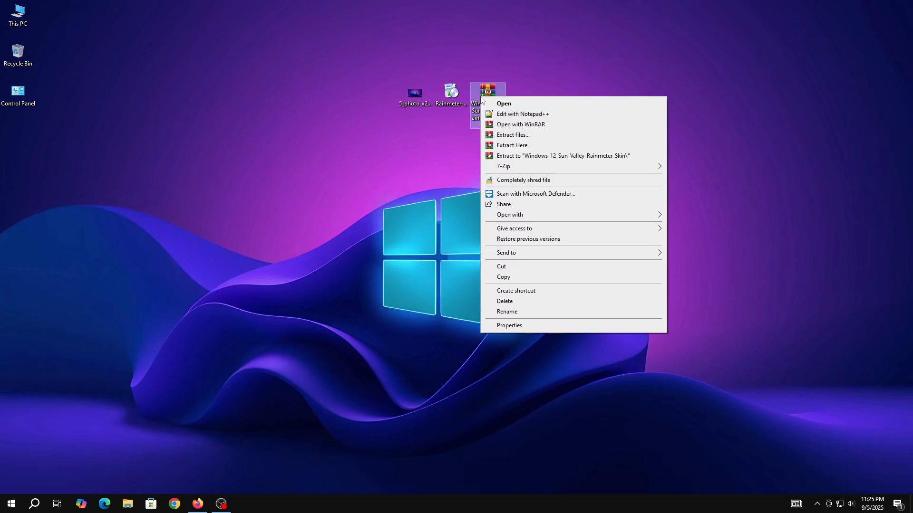
click(514, 136)
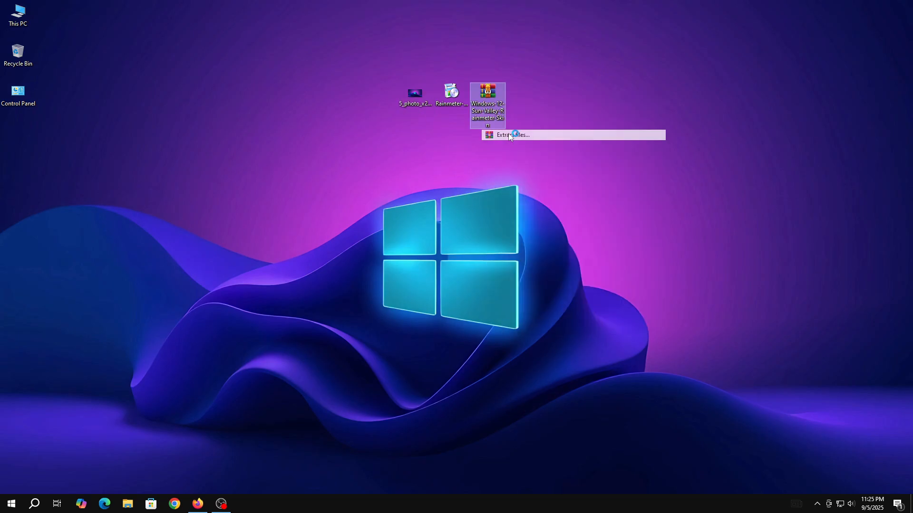
click(480, 362)
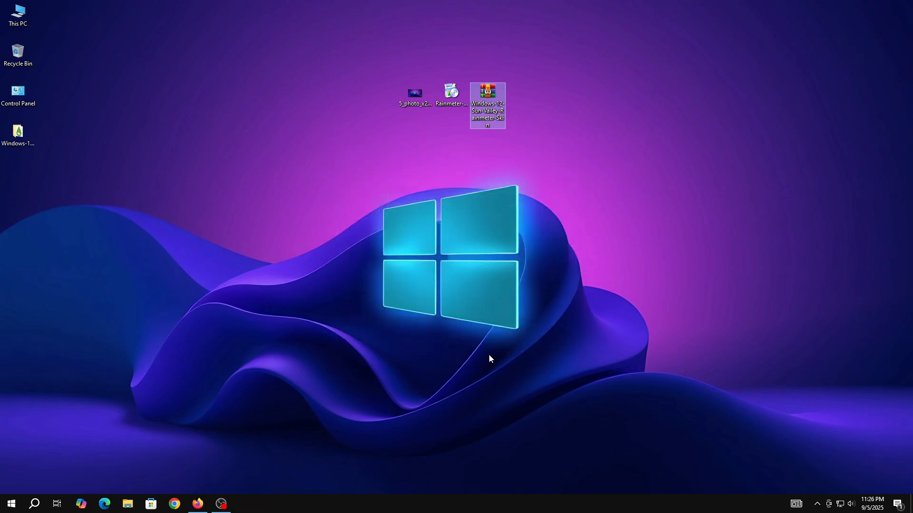
- Open the extracted Windows-12-Sun-Valley-Rainmeter-Skin folder and move its window to the middle of the screen
click(19, 134)
right_click(21, 137)
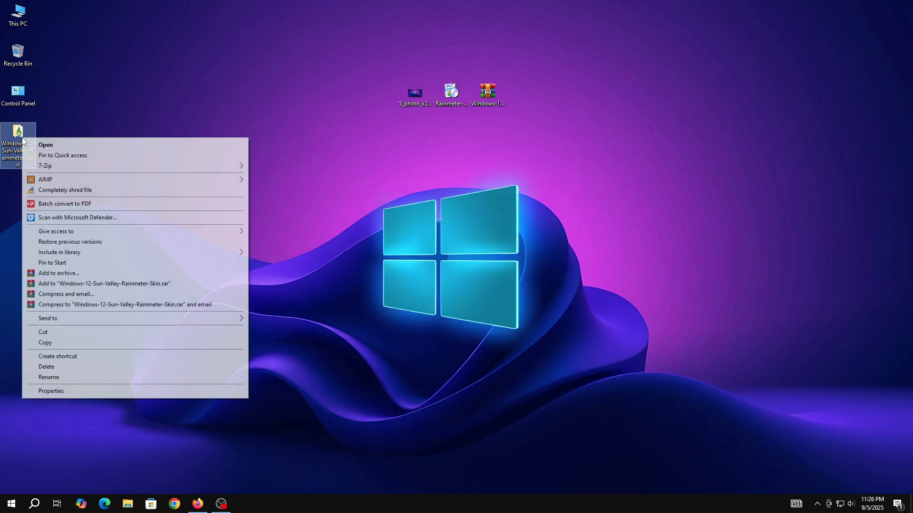
click(39, 145)
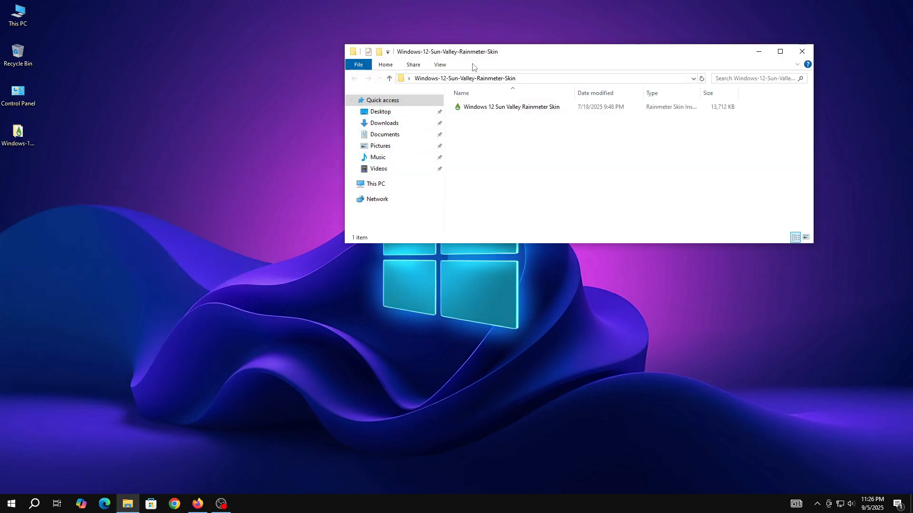
drag(496, 57, 375, 145)
- Install the Windows 12 Sun Valley Rainmeter skin with its included skins loaded, and close the folder window
click(359, 198)
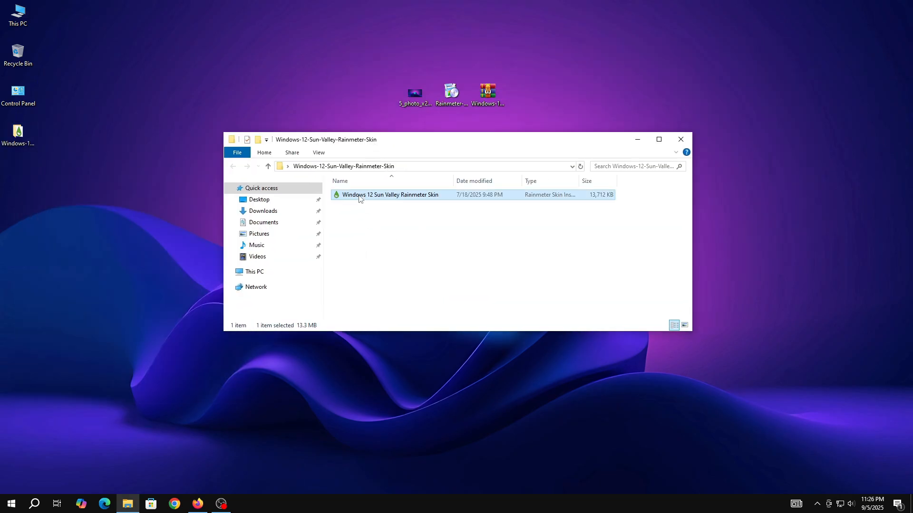
right_click(379, 198)
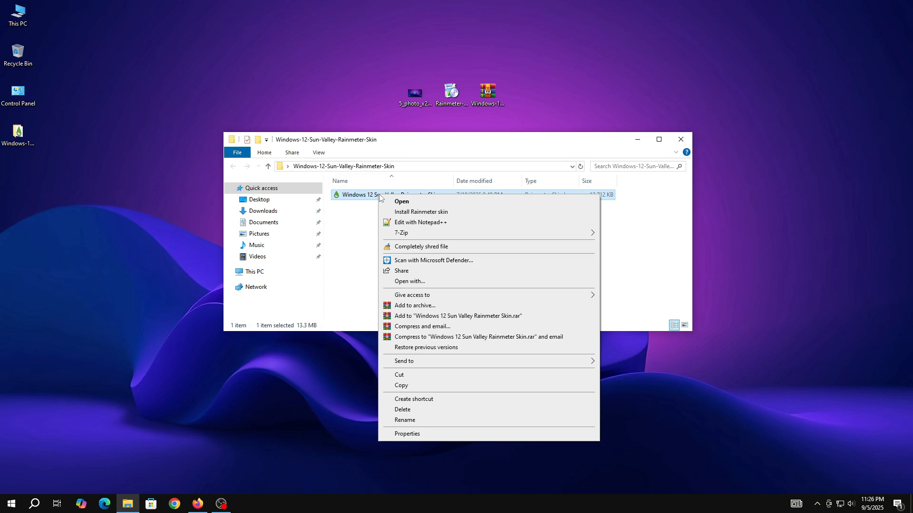
click(414, 212)
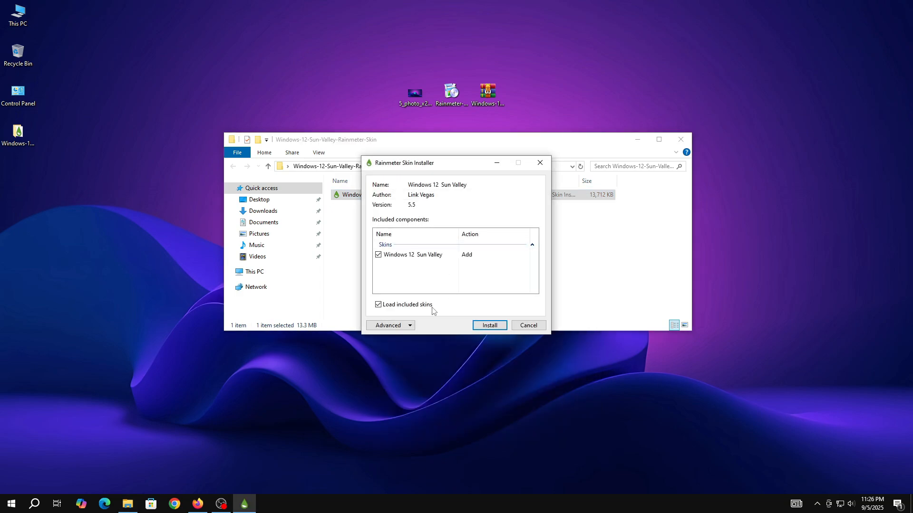
click(488, 324)
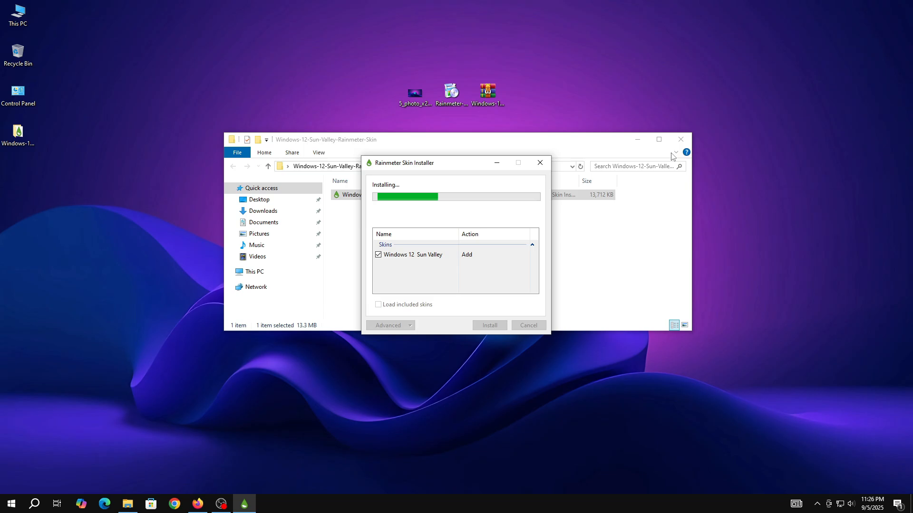
click(680, 139)
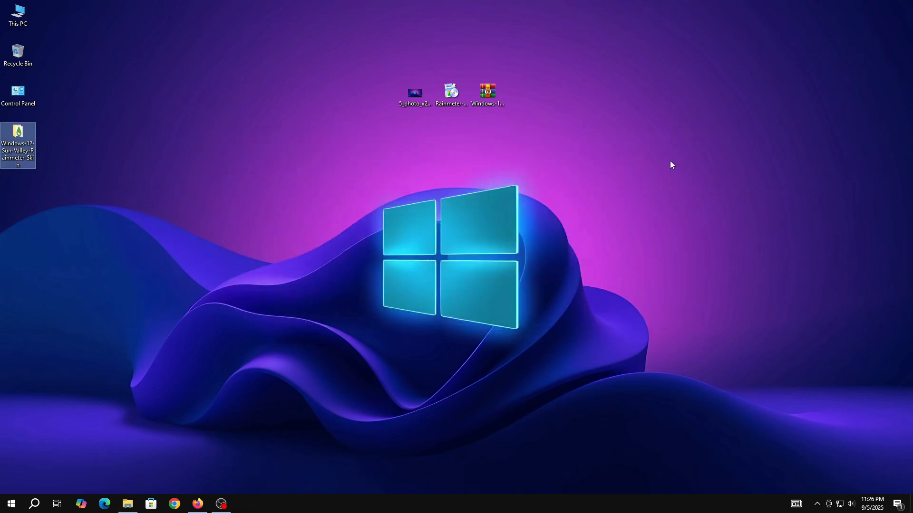
click(448, 334)
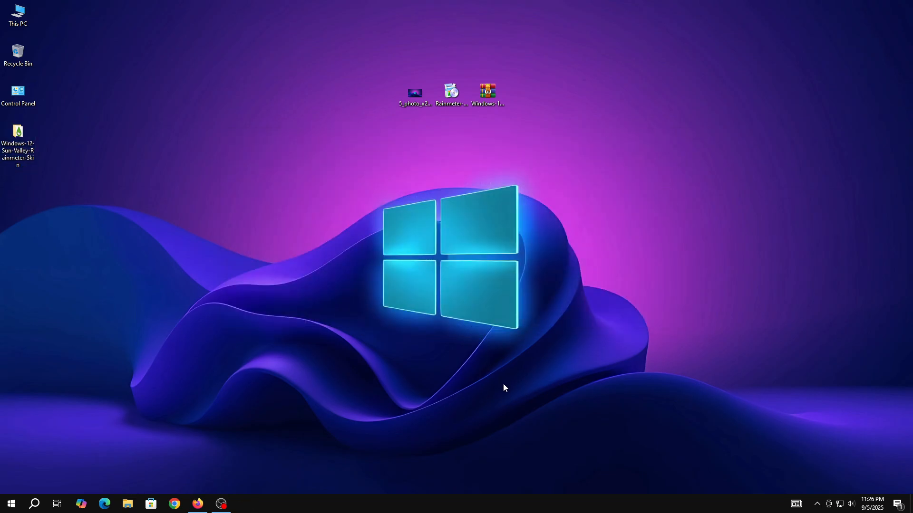
- Open the Manage Rainmeter window from the Rainmeter tray icon and move it slightly higher on the screen
click(818, 503)
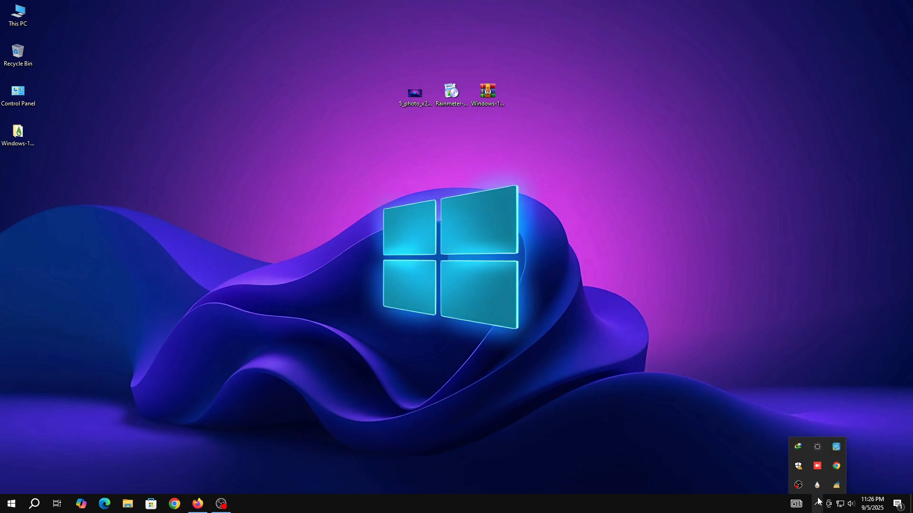
right_click(816, 485)
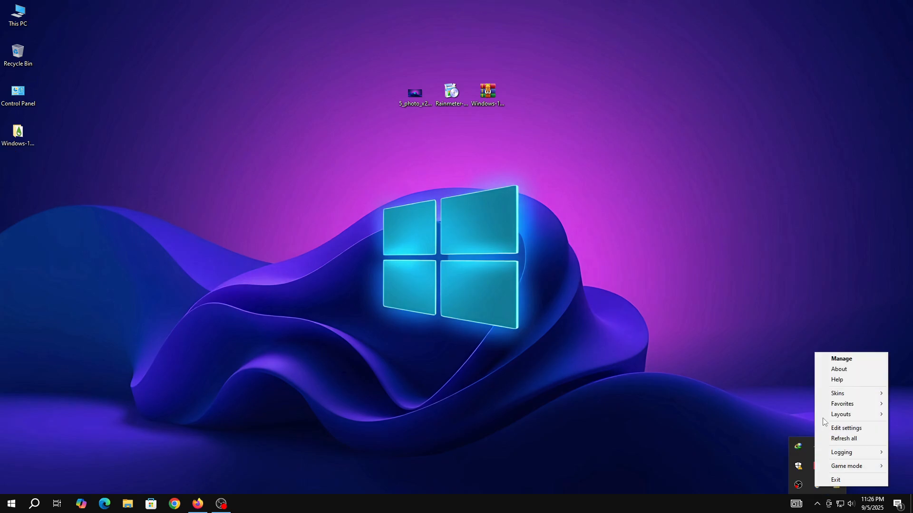
click(831, 359)
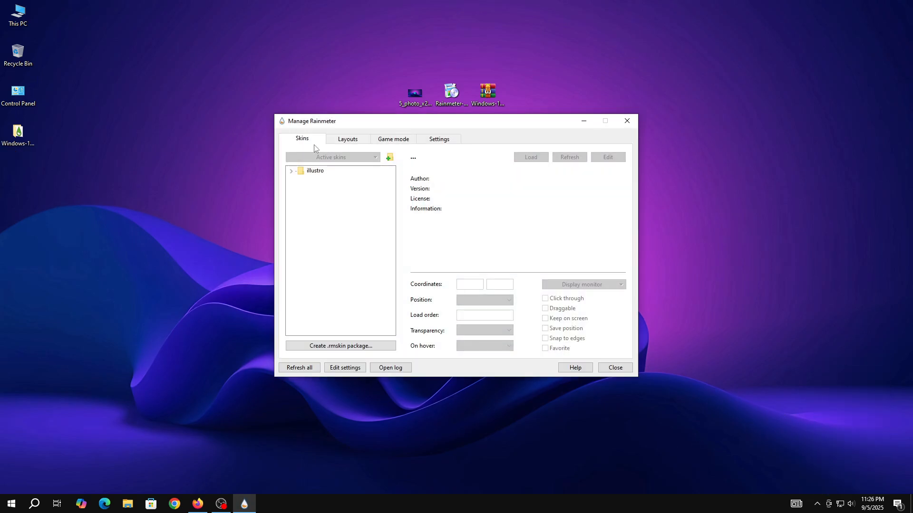
drag(328, 126, 328, 119)
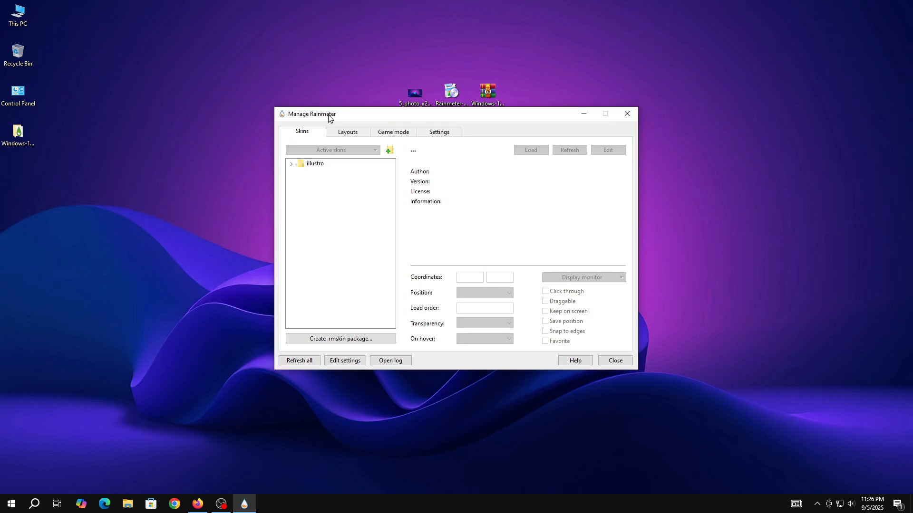
- Refresh all Rainmeter skins and load TaskBar.ini from the TaskBar folder of the Windows 12 Sun Valley skin
click(296, 363)
click(292, 173)
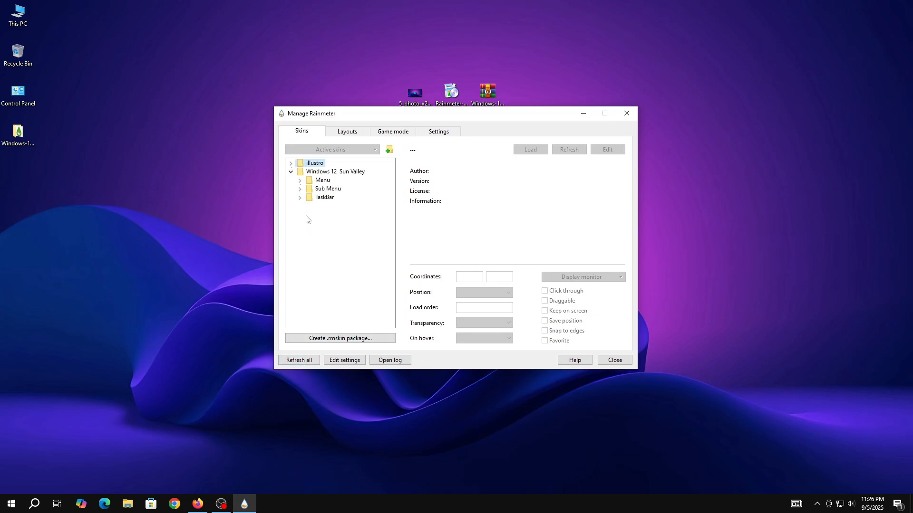
click(300, 198)
click(331, 207)
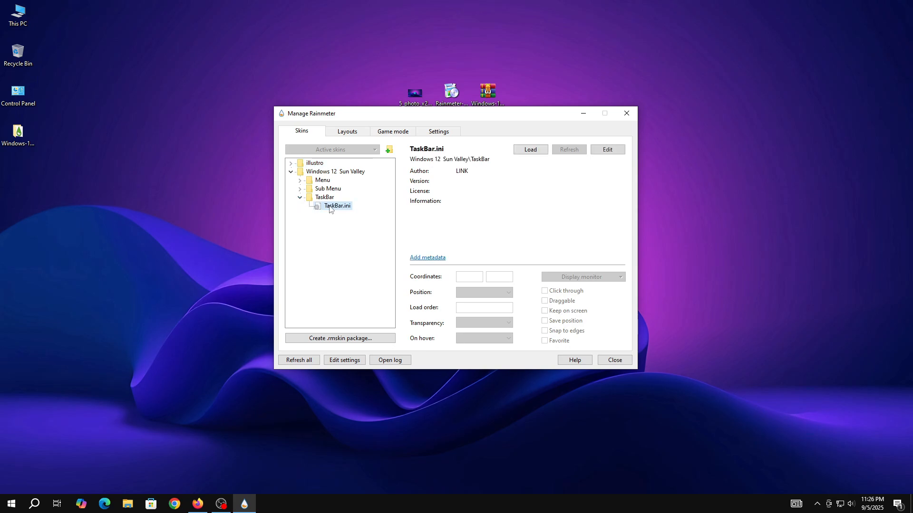
click(530, 150)
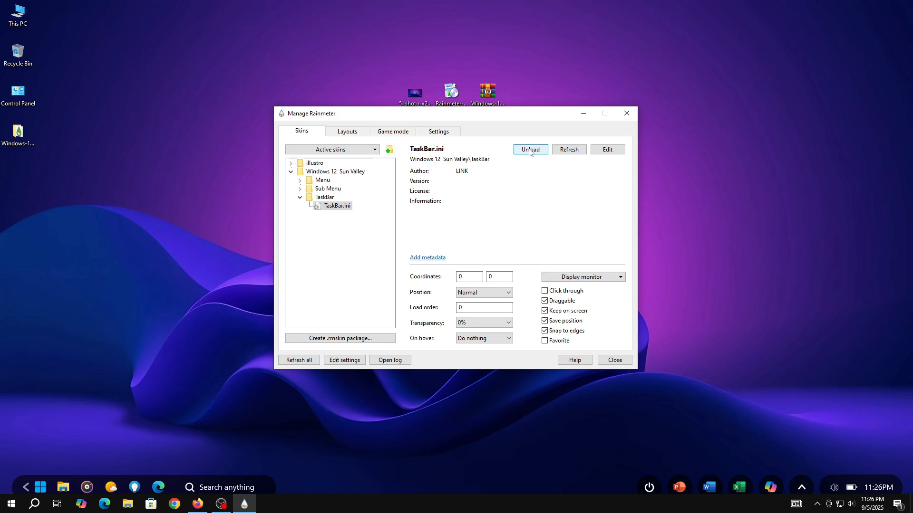
- Set the Windows taskbar to hide automatically in desktop mode with its location on screen at Top, and close the settings
right_click(457, 507)
click(483, 492)
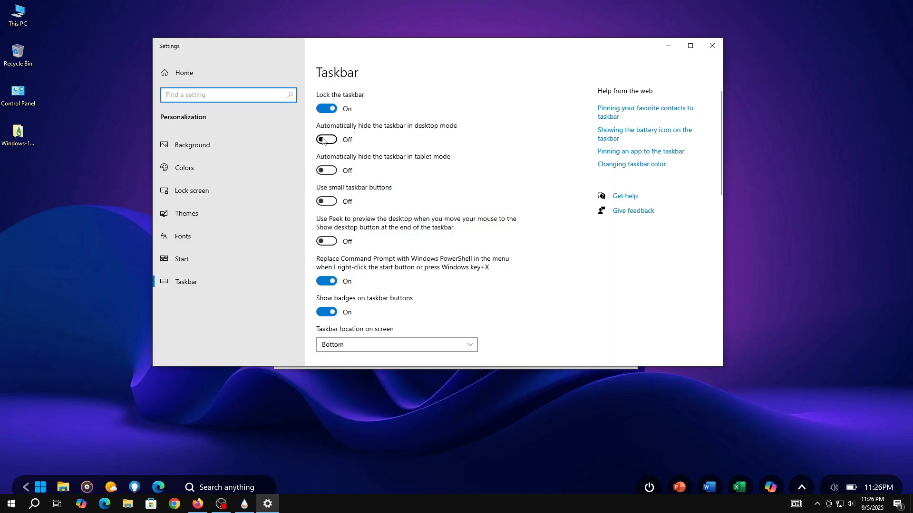
click(333, 141)
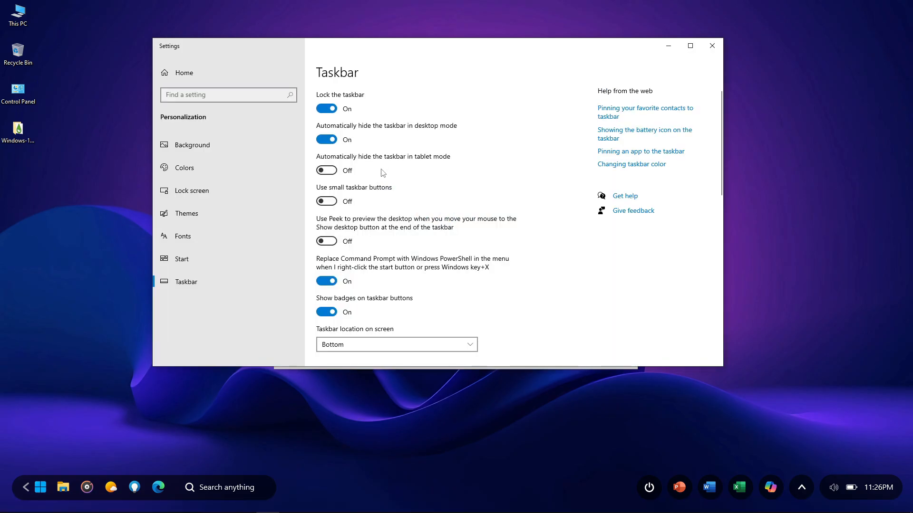
click(386, 344)
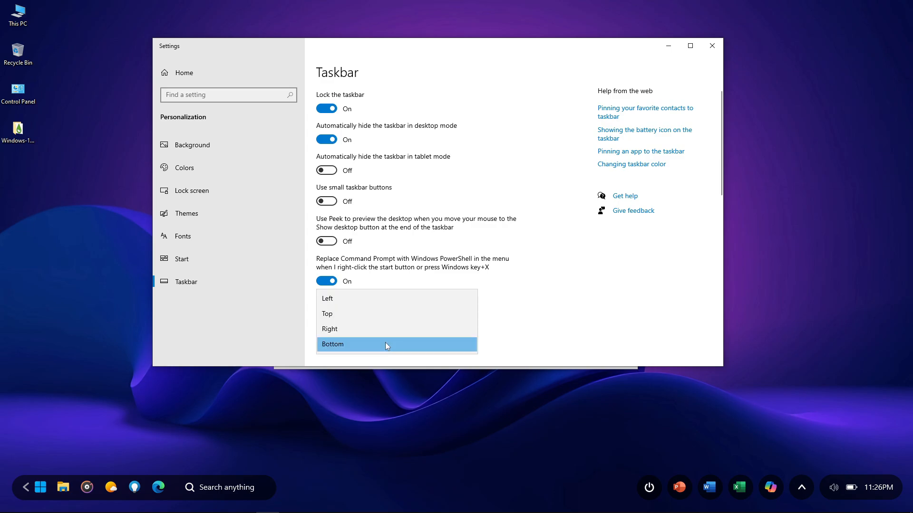
click(354, 314)
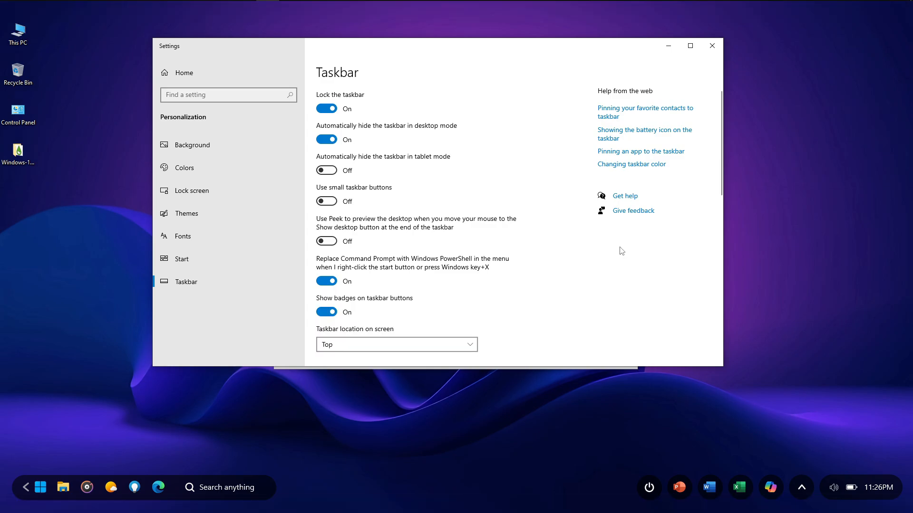
click(711, 47)
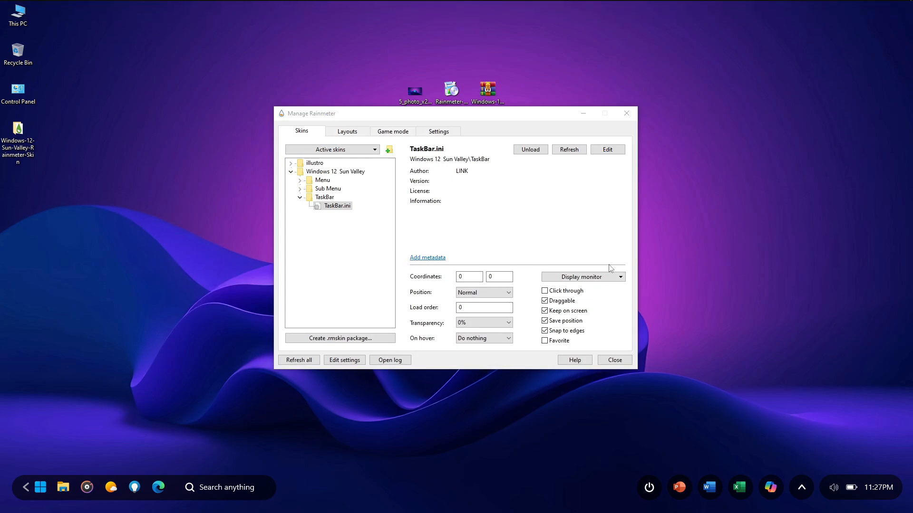
- Load Menu.ini from the Windows 12 Sun Valley skin and place the menu directly above the skin taskbar's Start and search section
click(299, 180)
click(335, 189)
click(530, 150)
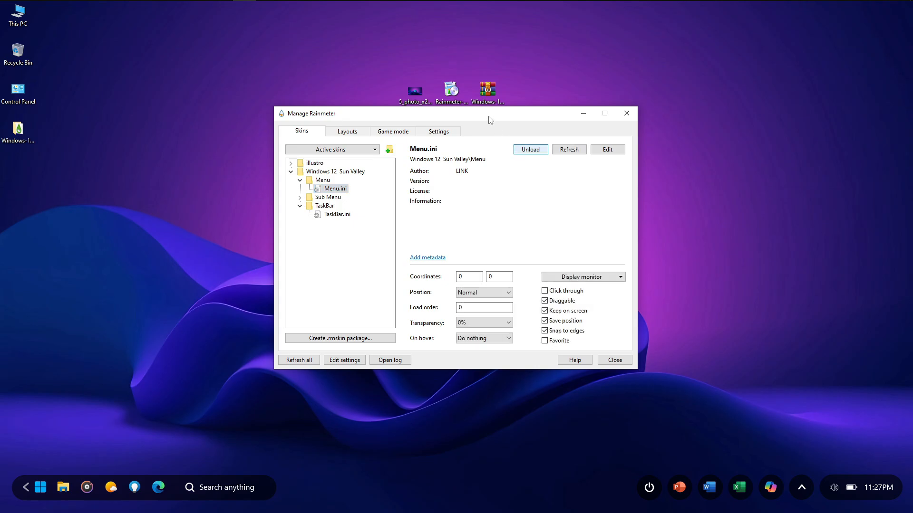
drag(197, 176, 210, 226)
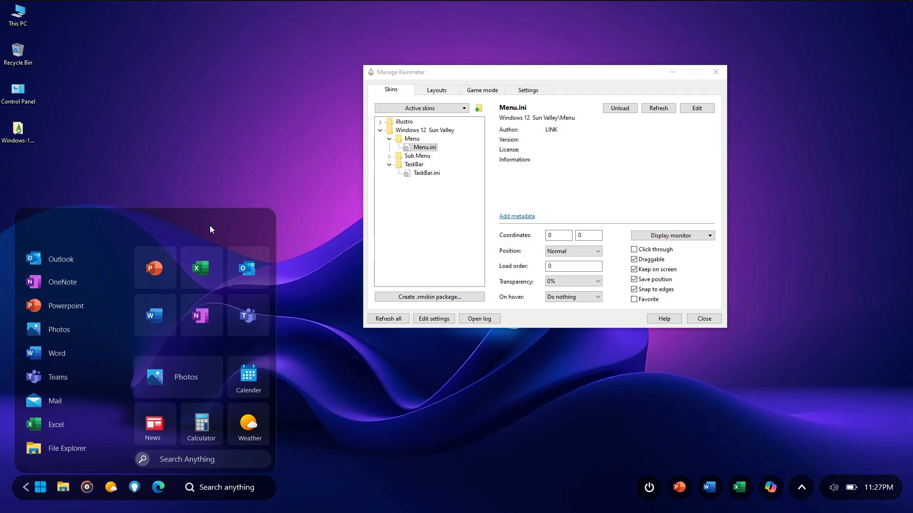
- Load Sub Menu.ini, minimize Manage Rainmeter, and place the quick-settings panel just above the skin taskbar's arrow and clock section
click(389, 156)
click(419, 164)
click(620, 108)
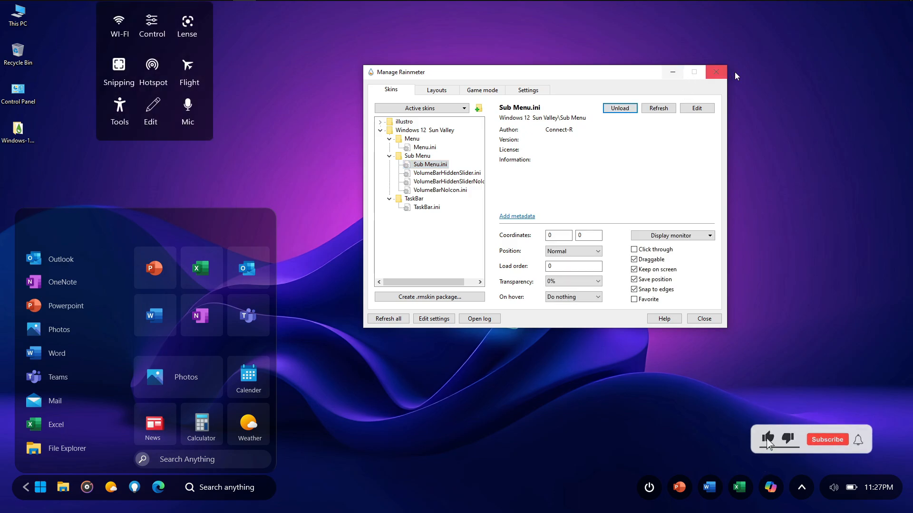
click(672, 72)
drag(262, 128, 848, 375)
click(650, 351)
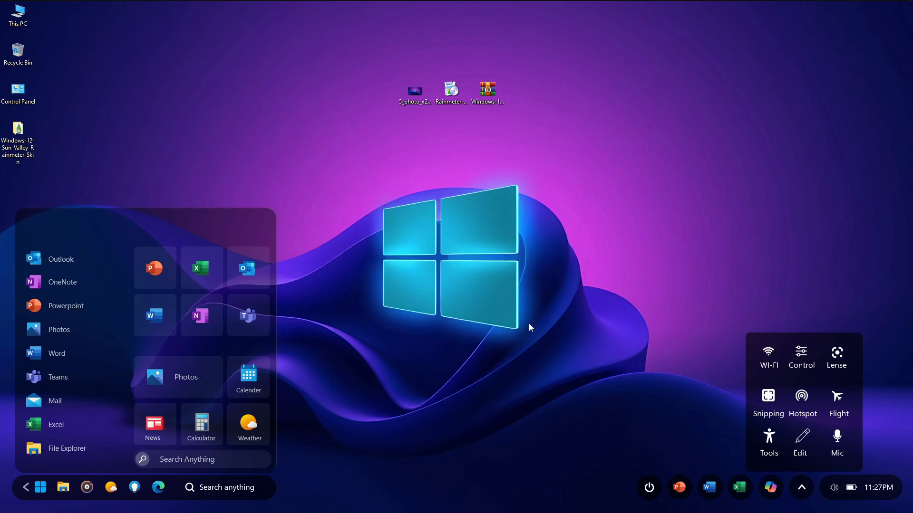
- Test hiding and showing the Menu and Sub Menu panels with the skin taskbar's Start logo and arrow
click(41, 487)
click(45, 491)
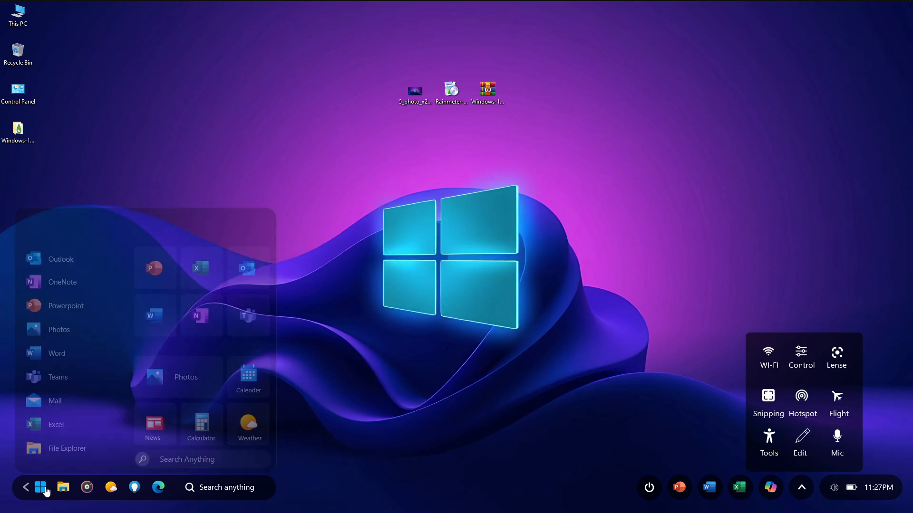
click(807, 493)
click(807, 493)
- Hide all desktop icons through the desktop's view options
right_click(512, 124)
mouse_move(549, 131)
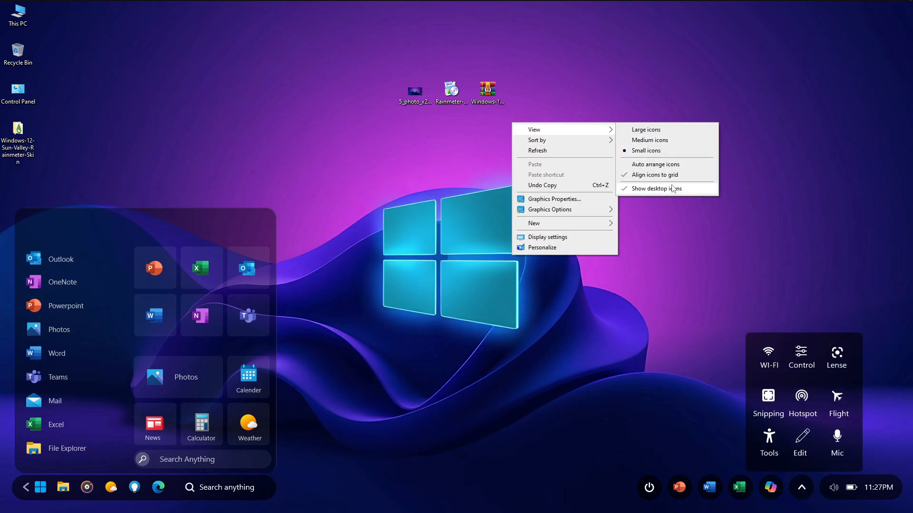
click(653, 189)
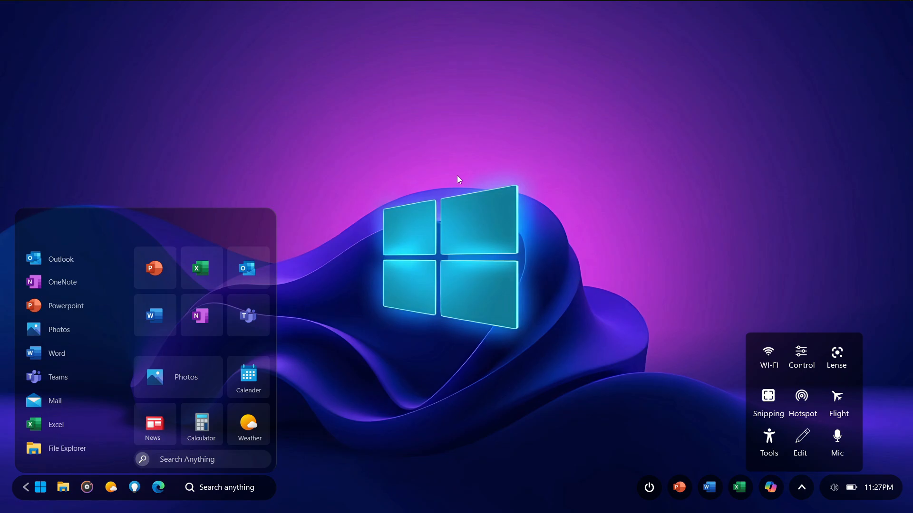